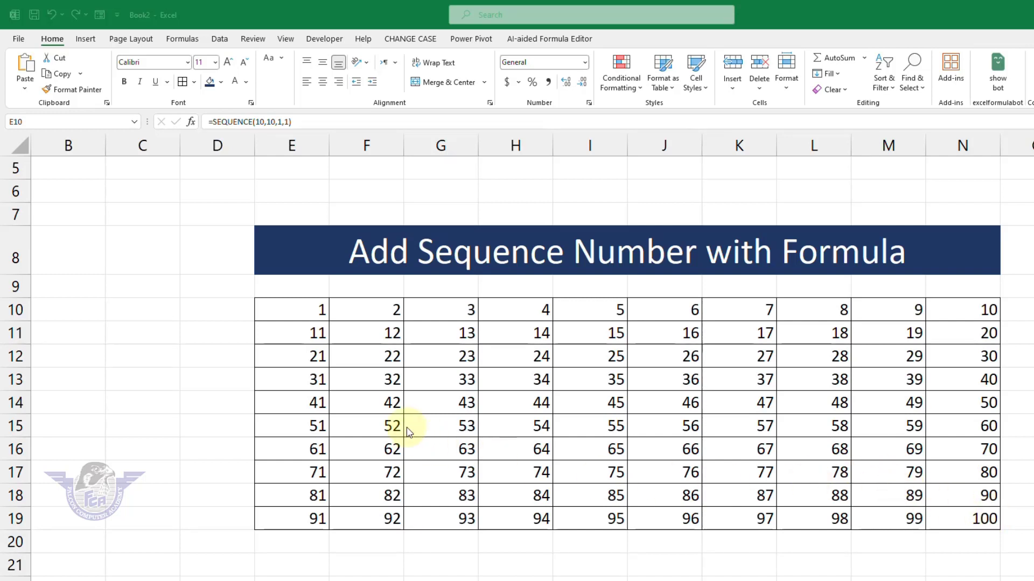
Step: Clear the existing sequence numbers from E10:N19
click(315, 311)
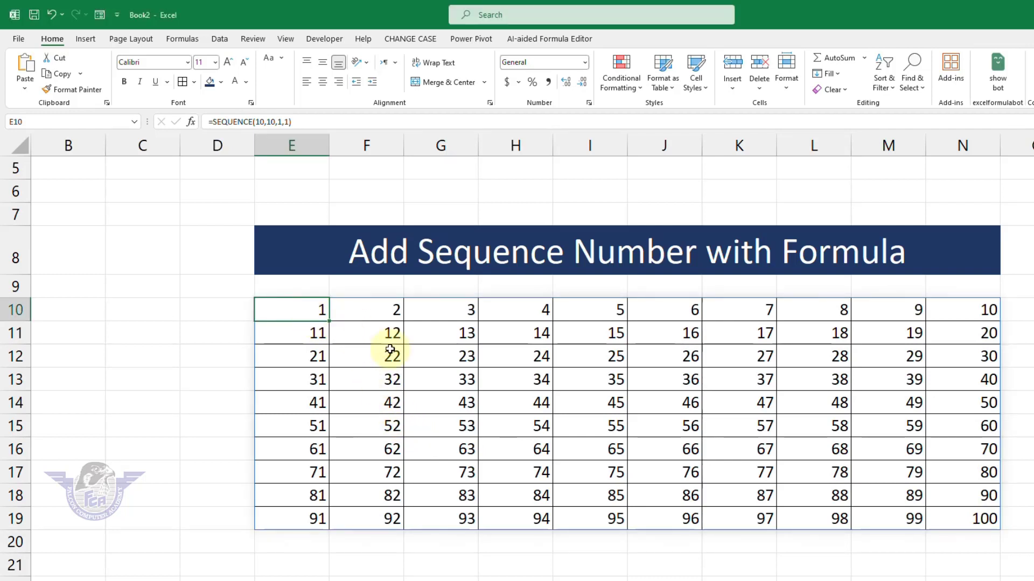
drag(389, 350, 959, 514)
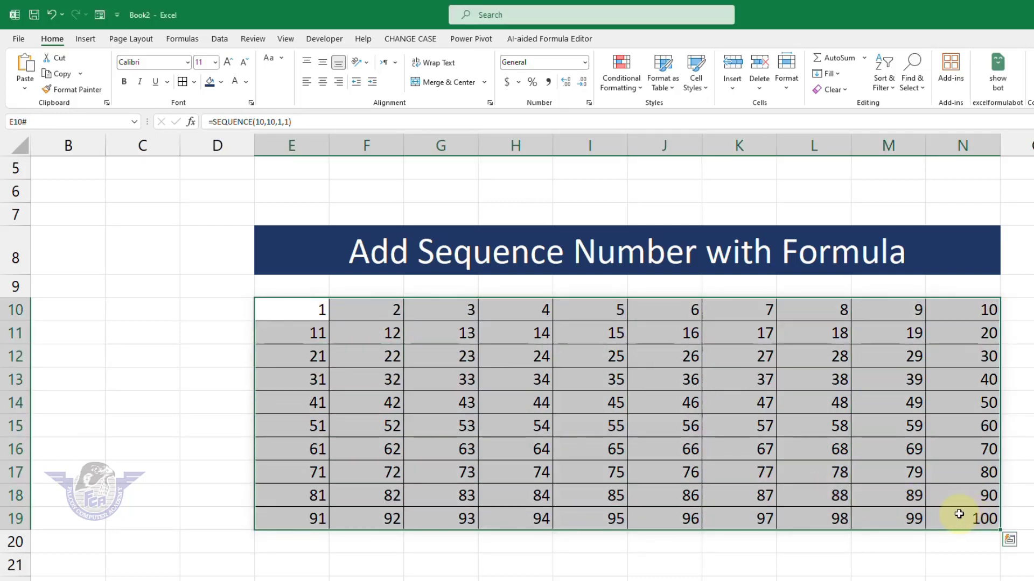
key(Delete)
Step: Fill the 10-by-10 grid from E10 with the formula =SEQUENCE(10,10,1,1)
click(293, 310)
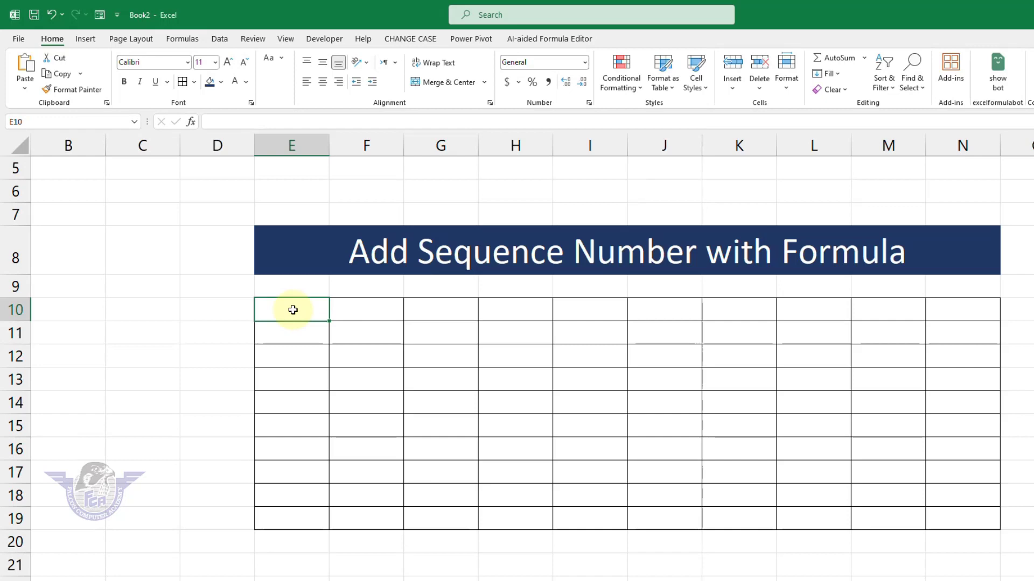
text(=seq)
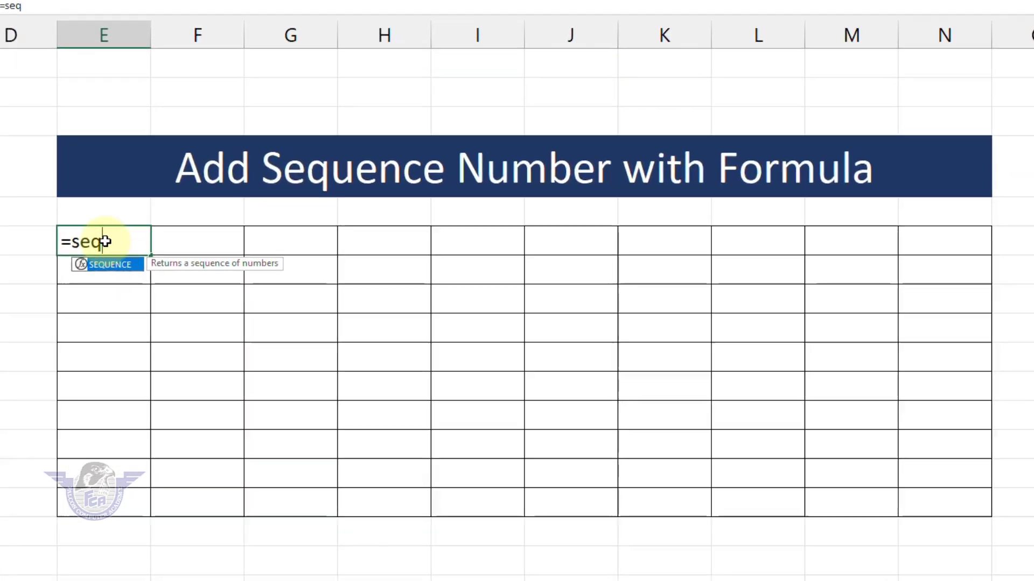
key(Tab)
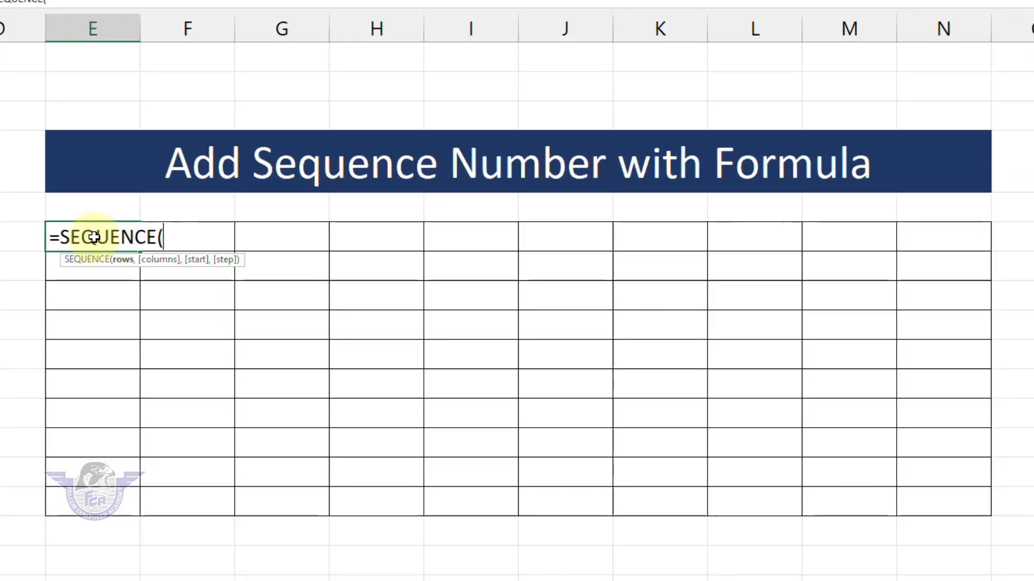
text(10,)
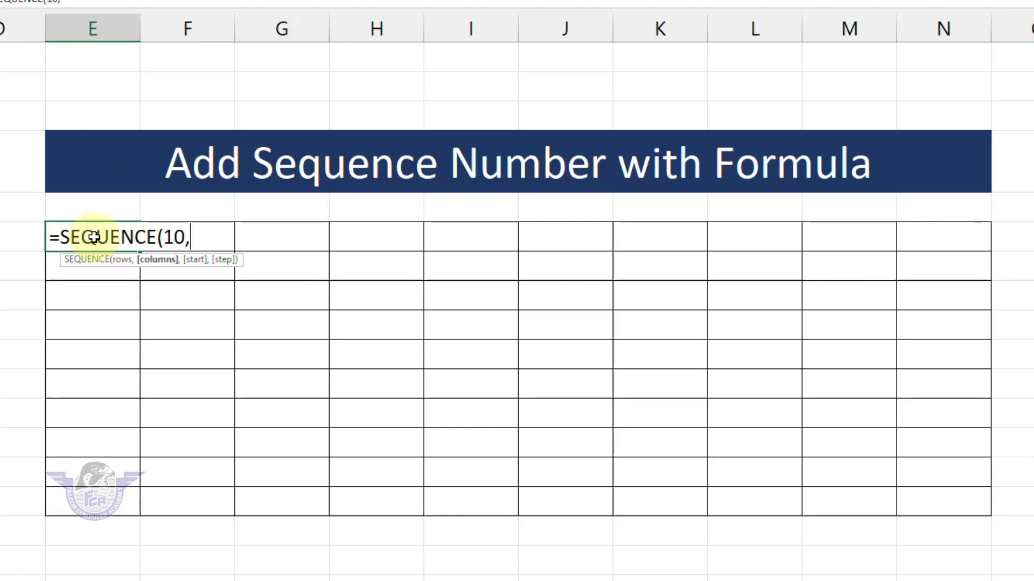
text(10)
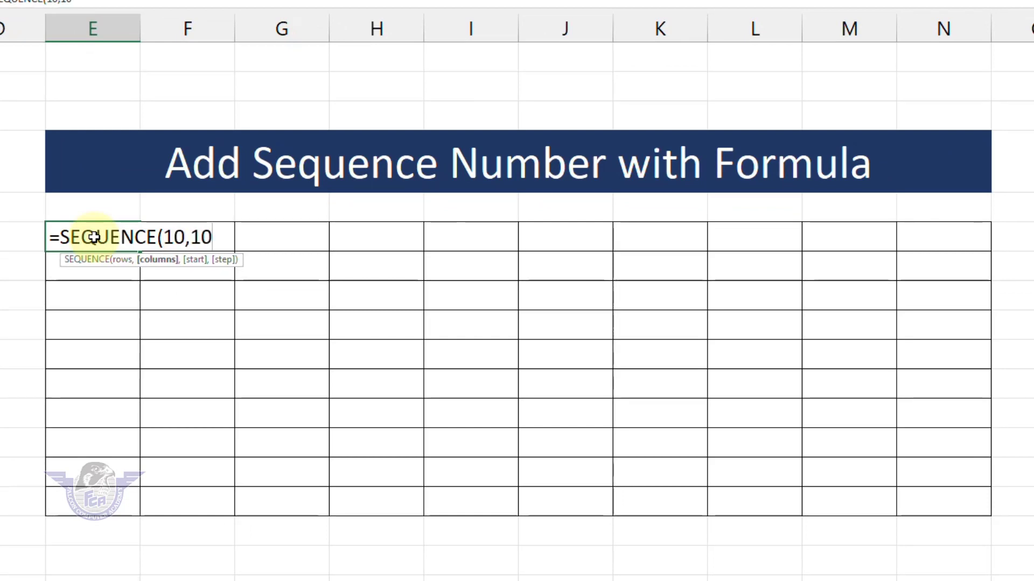
text(,)
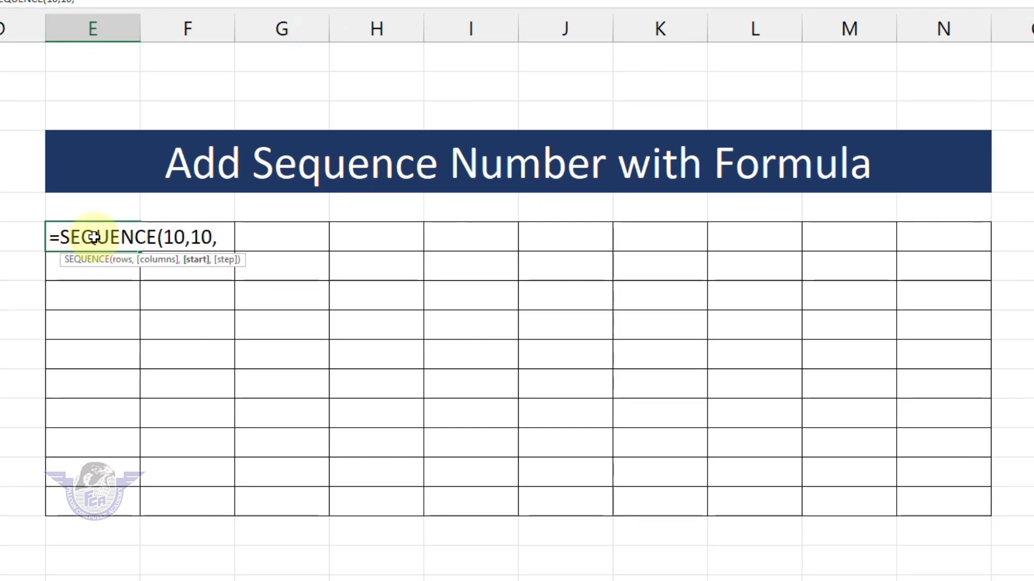
text(1,)
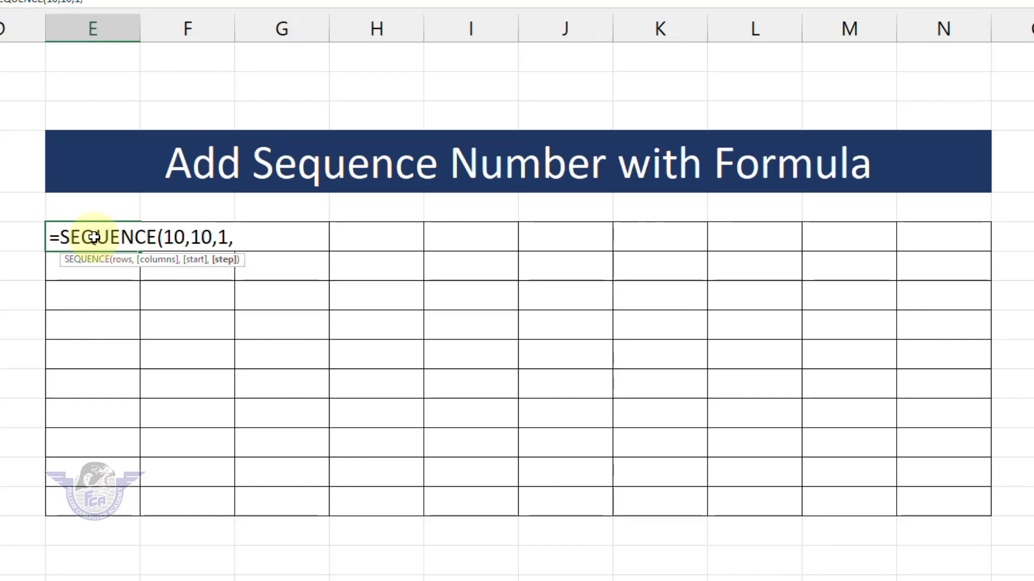
text(1))
key(Return)
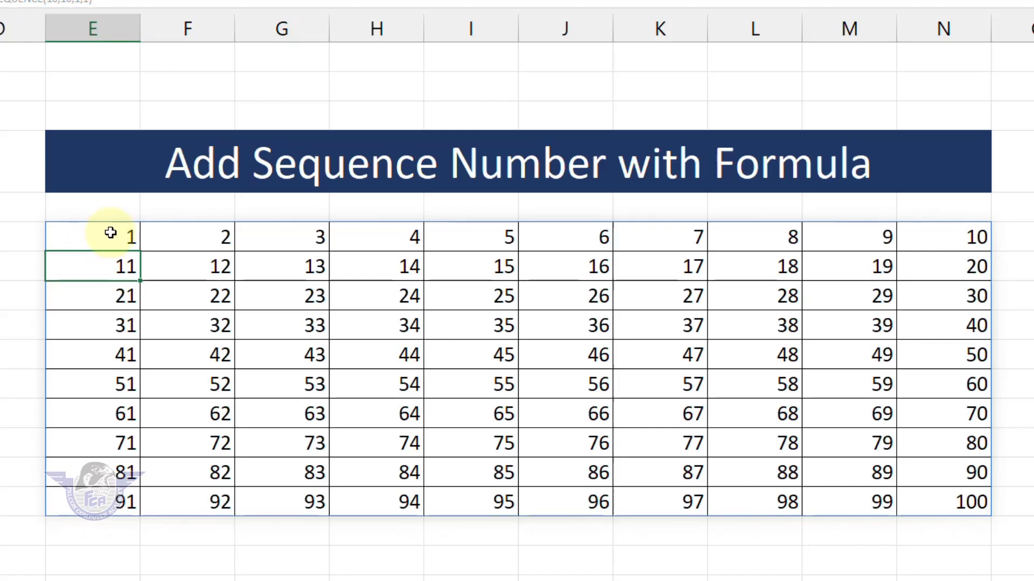
Step: Clear the grid E10:N19 and enter =SEQUENCE(100,10,1,1) in E10 to generate 100 rows of numbers
mouse_move(110, 231)
mouse_down()
mouse_move(723, 411)
mouse_move(922, 491)
mouse_up()
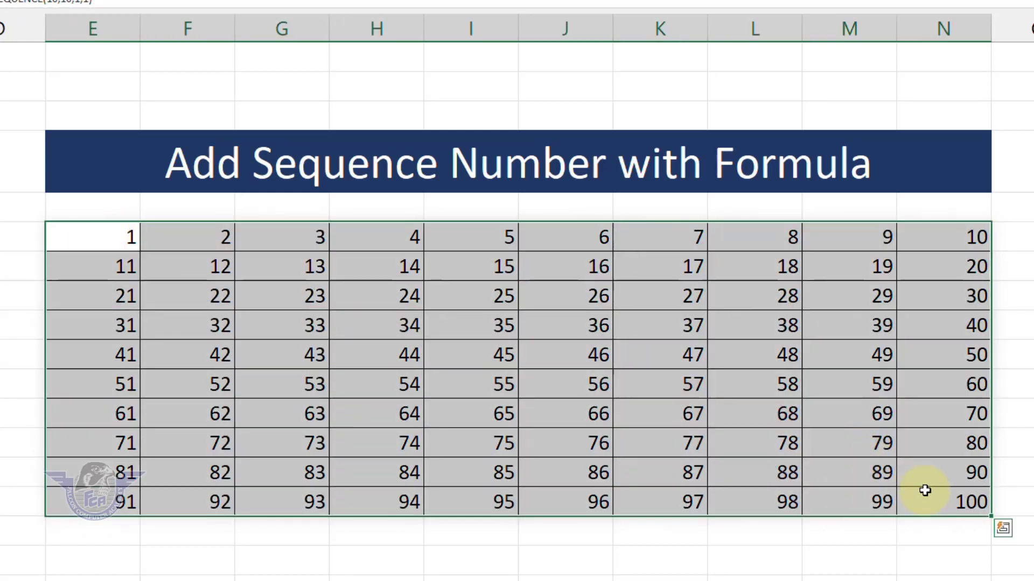
key(Delete)
click(83, 237)
text(=)
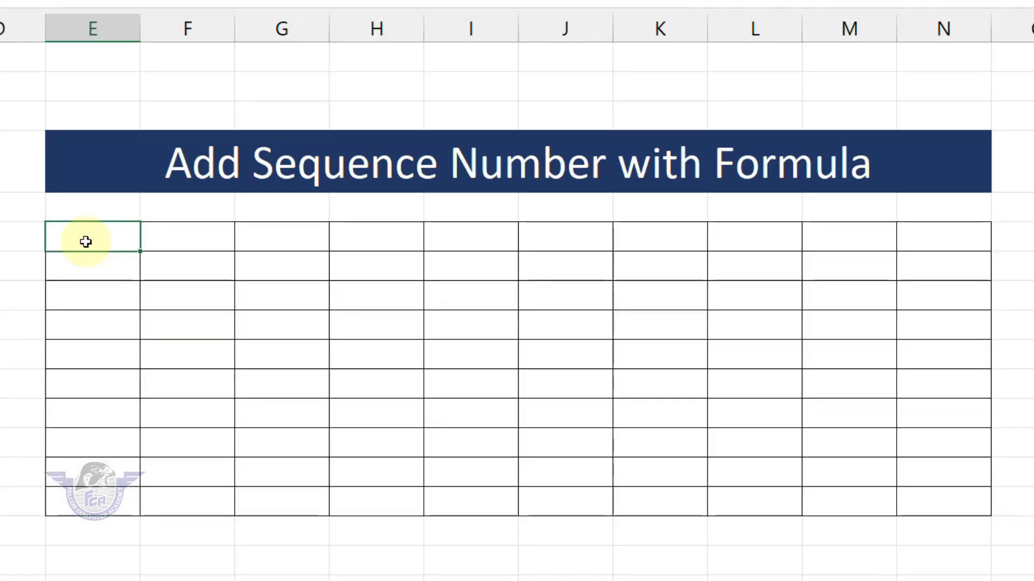
text(seq)
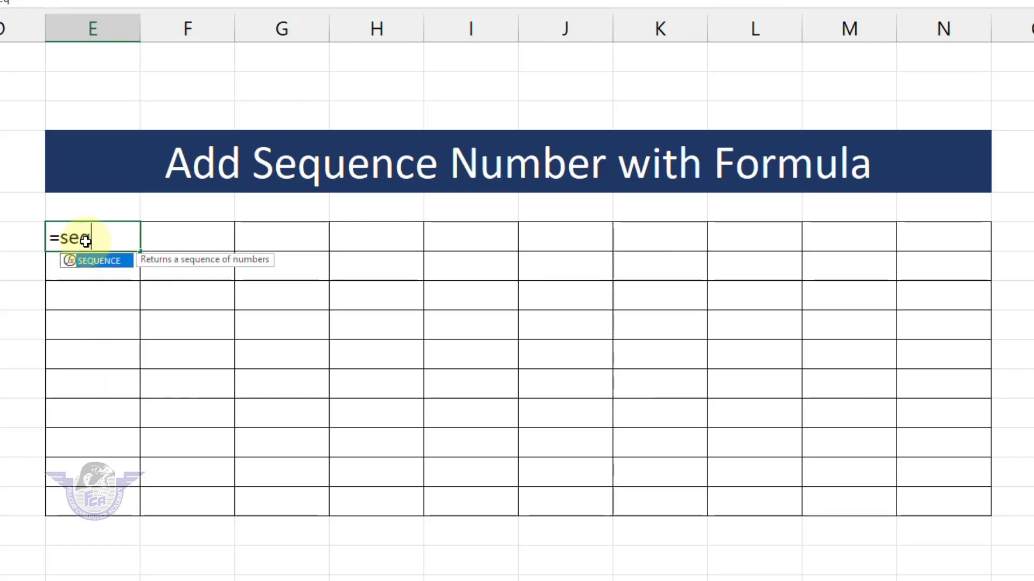
key(Tab)
text(1)
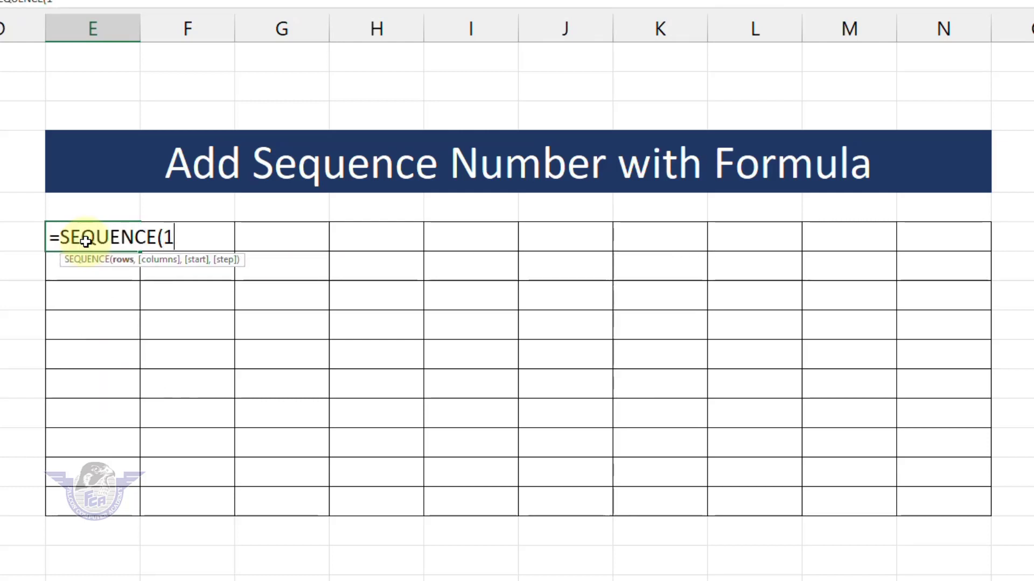
text(00,1)
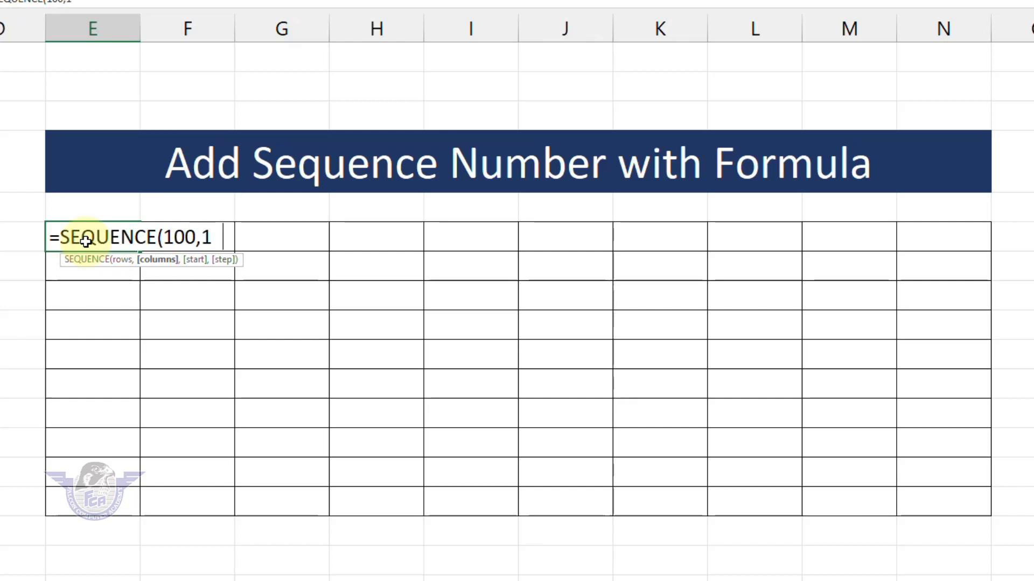
text(0,)
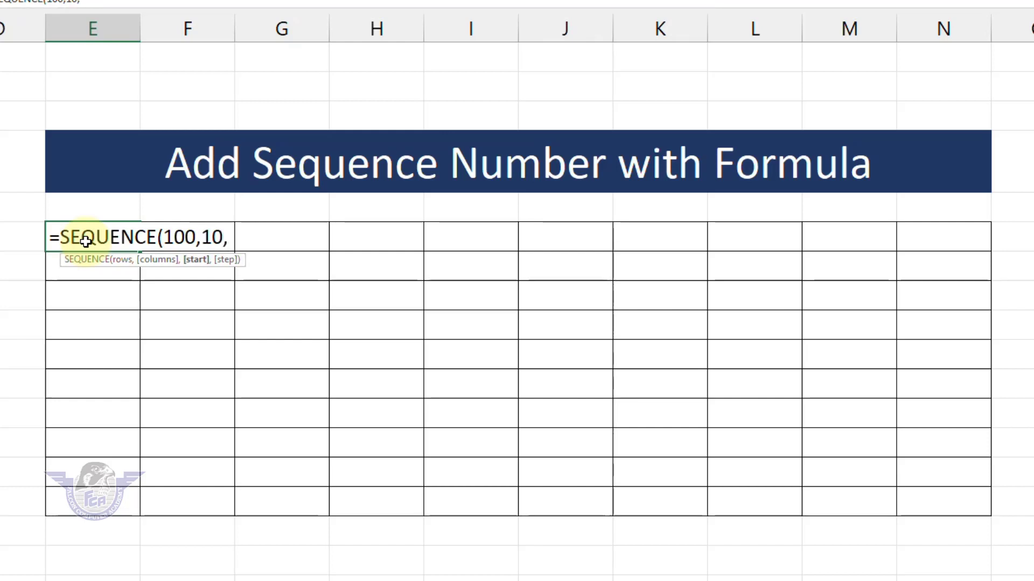
text(1,1)
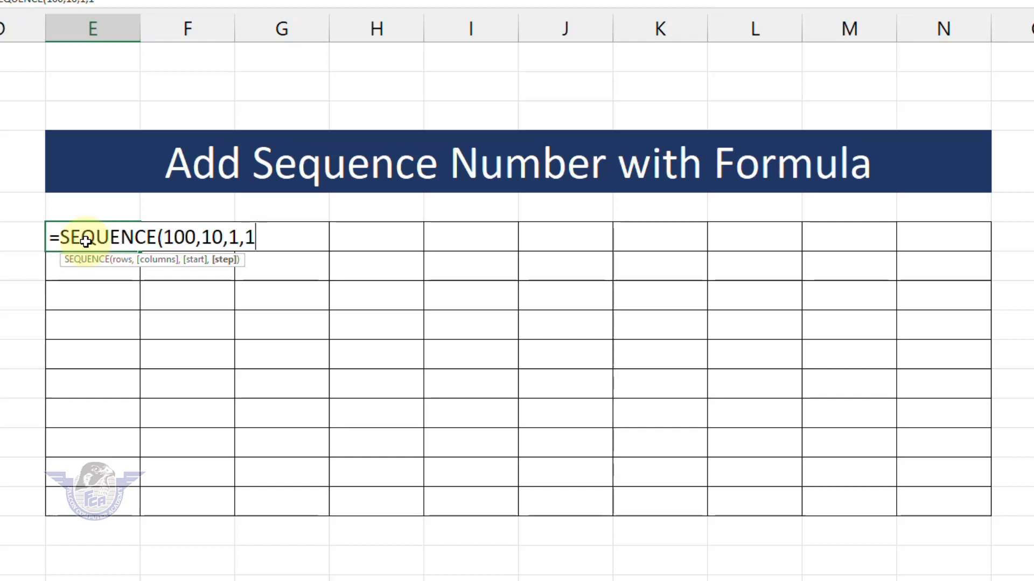
text())
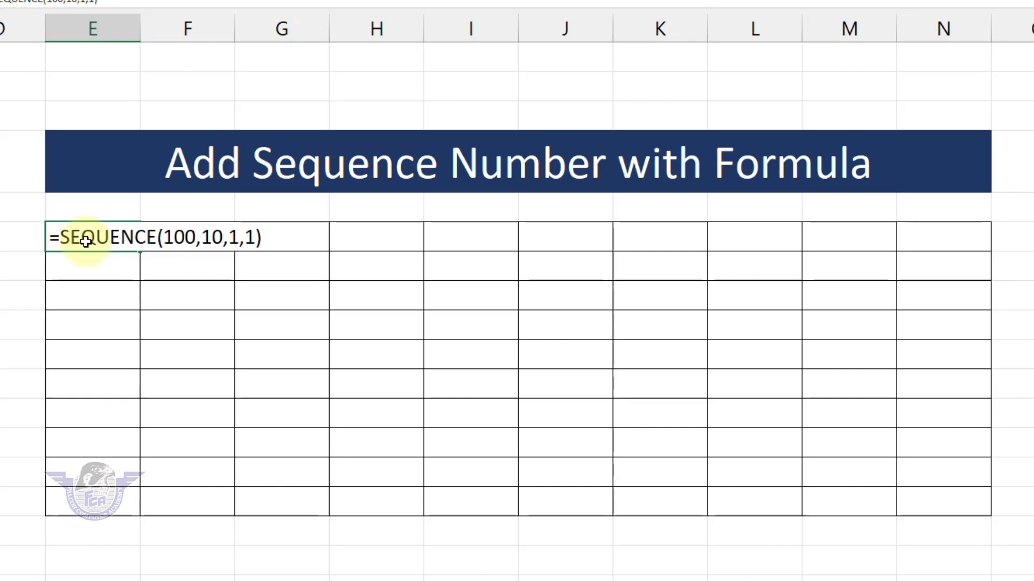
key(Return)
scroll(286, 406, down, 20)
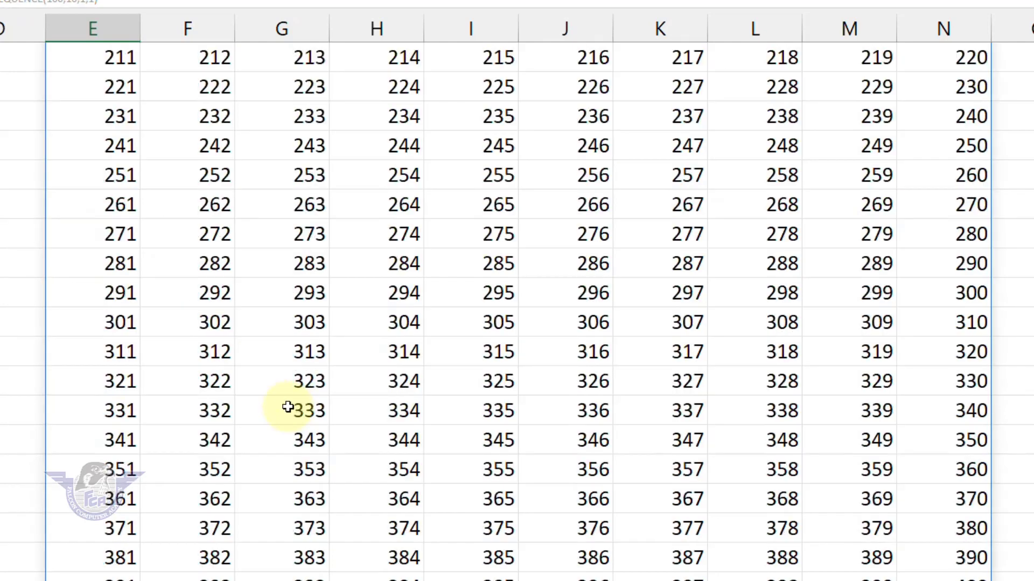
scroll(287, 409, down, 9)
scroll(286, 409, up, 4)
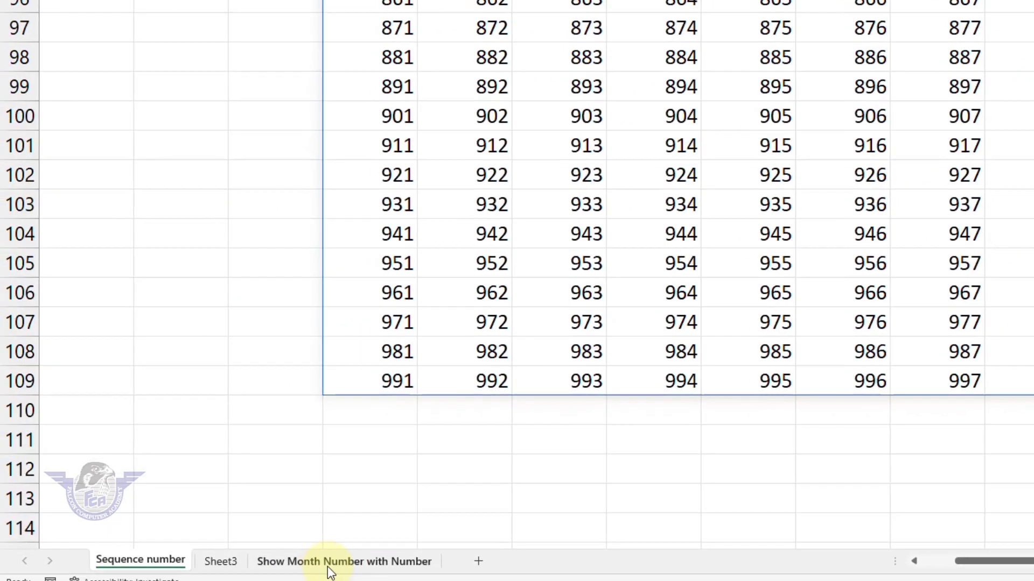
Step: Open the sheet "Show Month Number with Number" and clear the month numbers in D9:D17
click(330, 568)
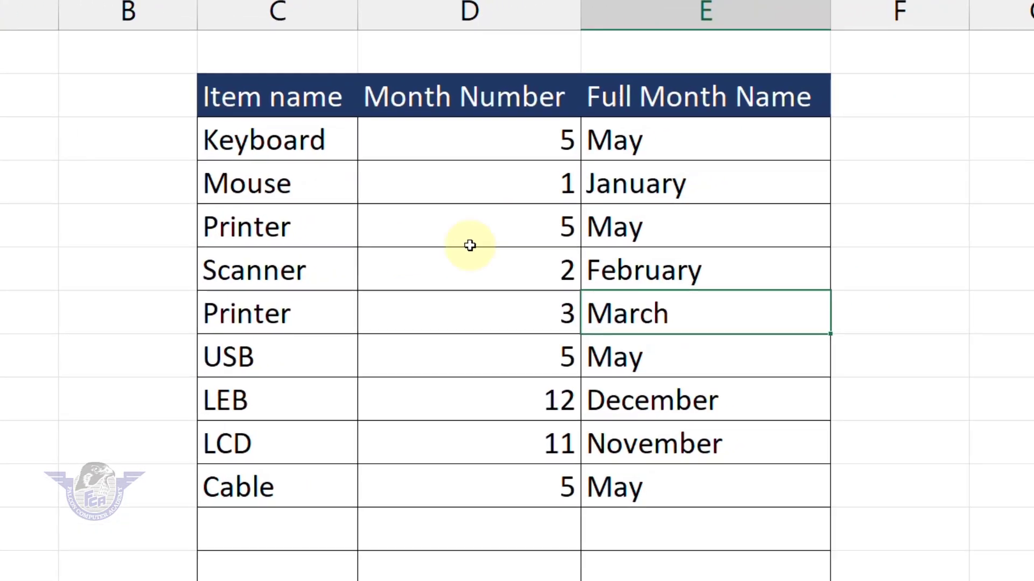
drag(534, 133, 533, 478)
key(Delete)
Step: Enter month numbers 1, 7, 10, 12 and 2 in D9:D13 for the items Keyboard through the second Printer
click(547, 140)
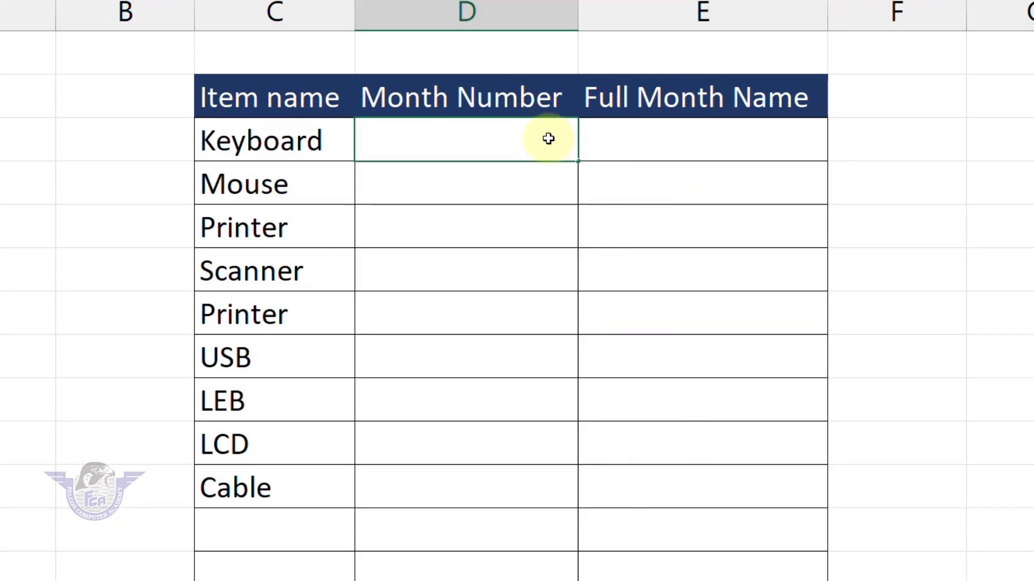
text(1)
key(Return)
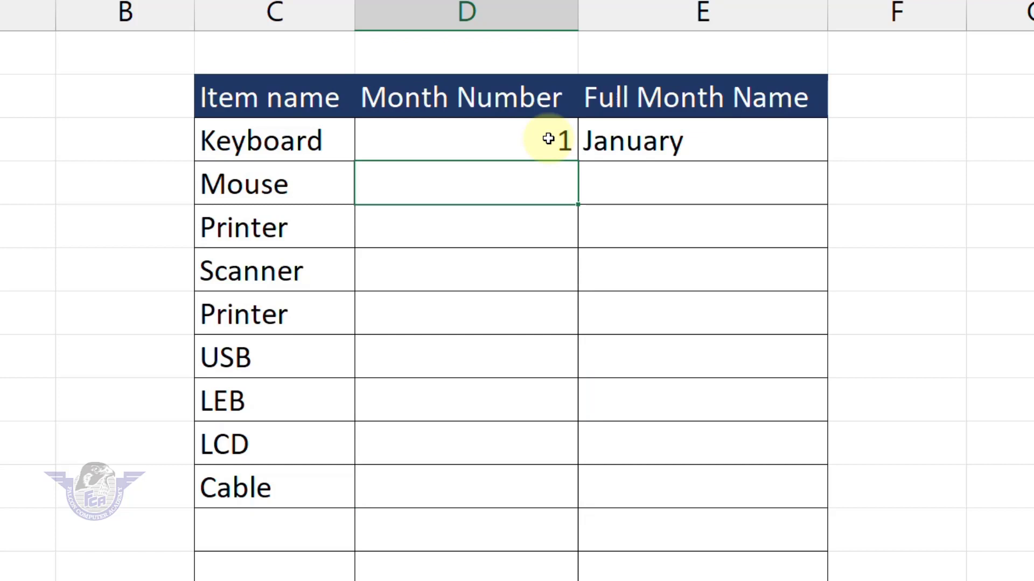
text(7)
key(Return)
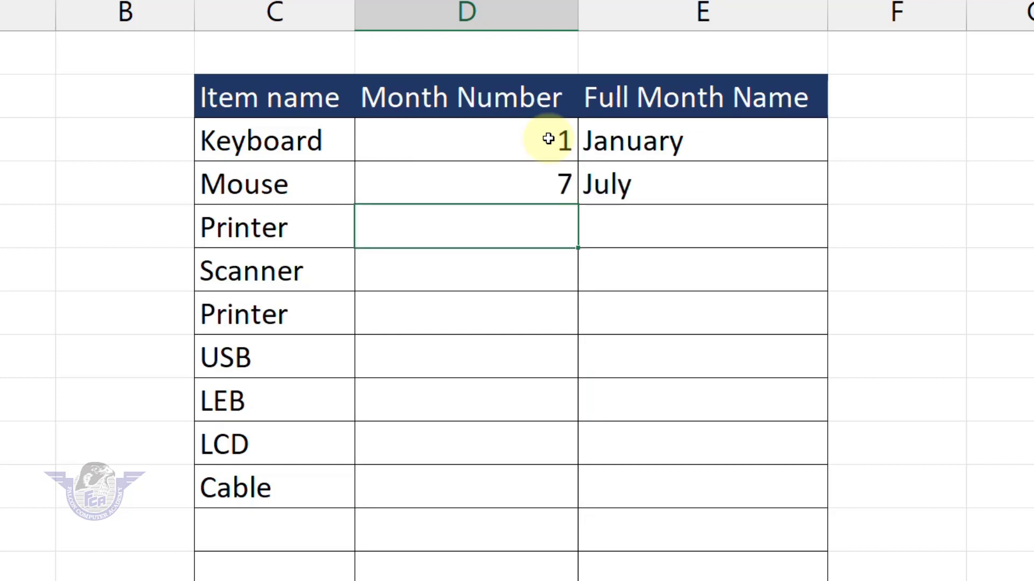
text(10)
key(Return)
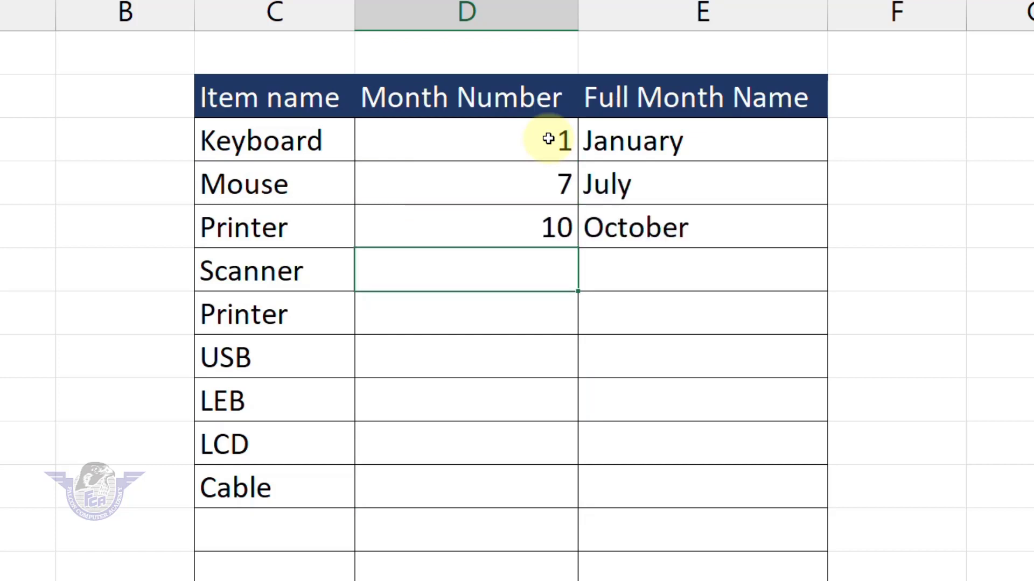
text(12)
key(Return)
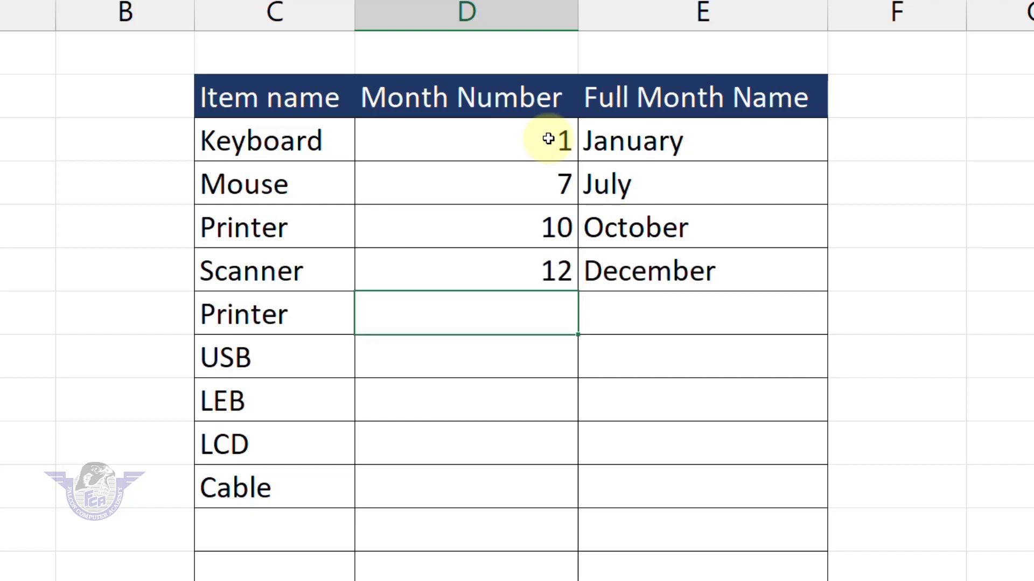
text(2)
key(Return)
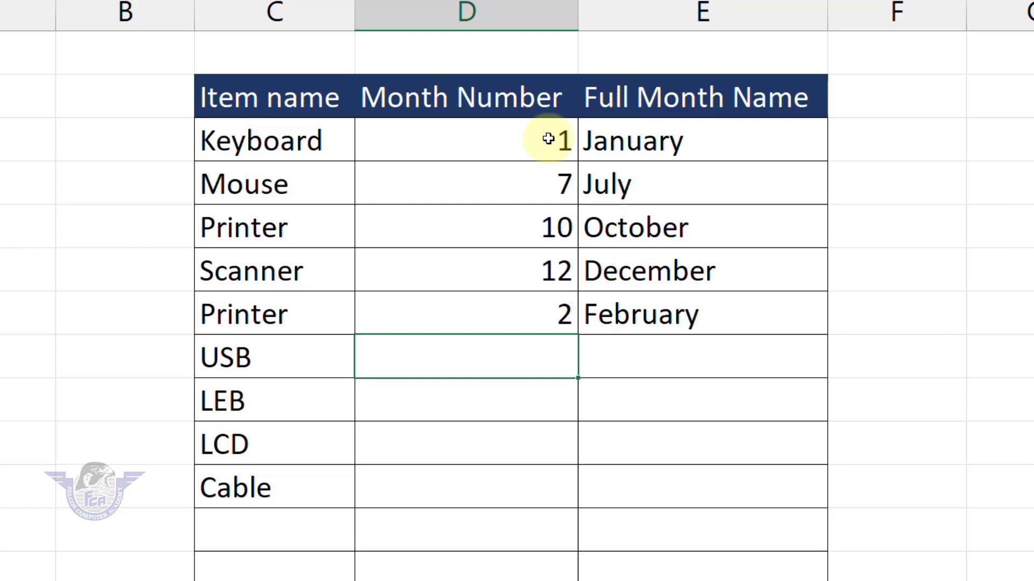
Step: Clear the month numbers and full month names from D9:E13
drag(548, 139, 668, 321)
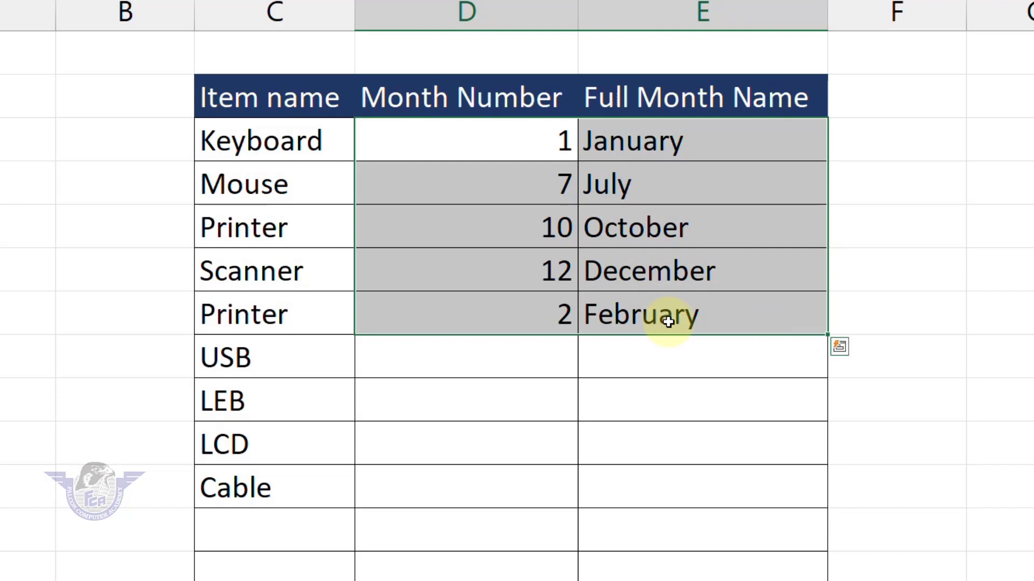
key(Delete)
Step: Start an IF formula in E9 that returns an empty string when D9 is blank: =IF(D9="",""
key(Right)
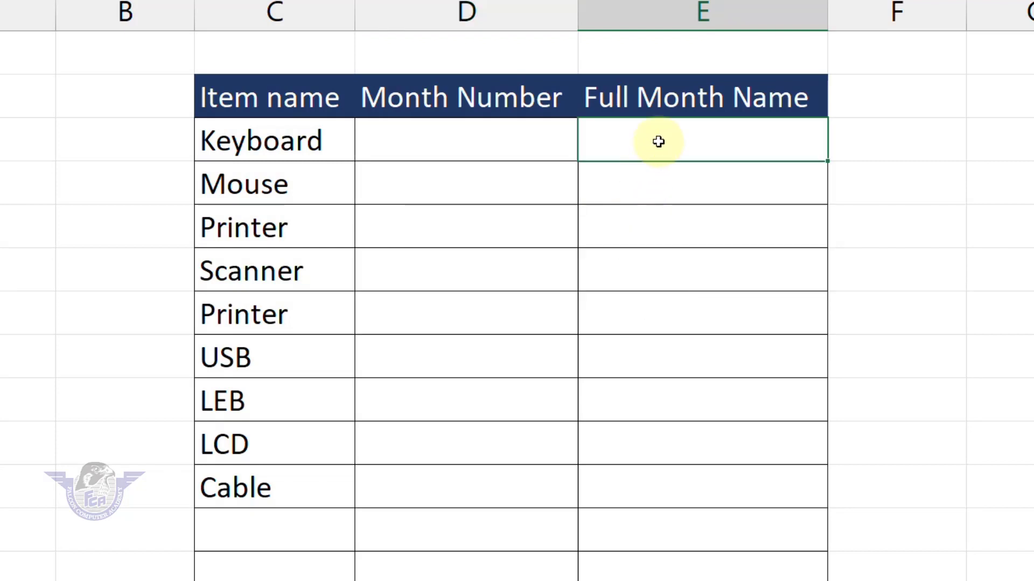
text(=if()
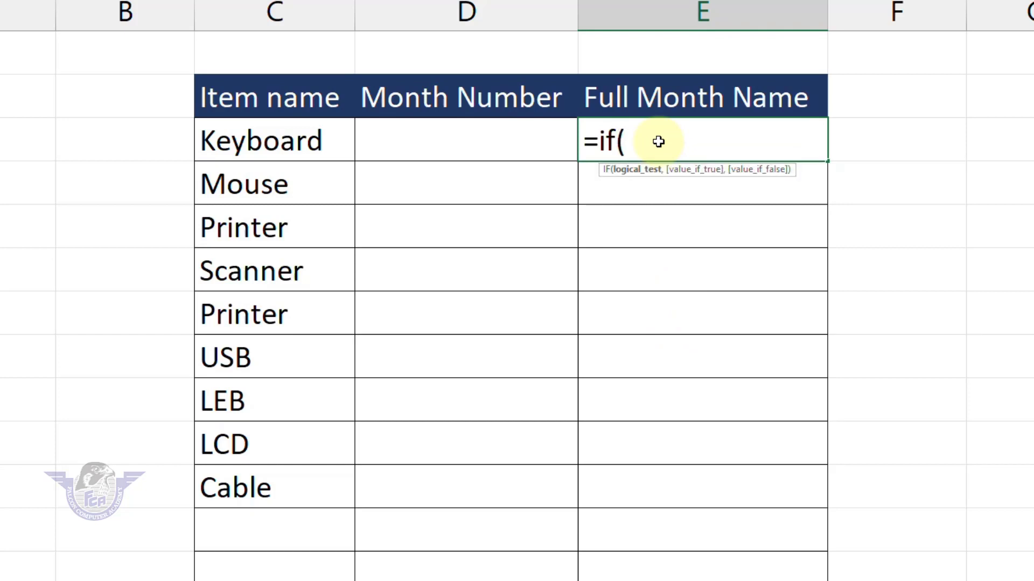
click(524, 149)
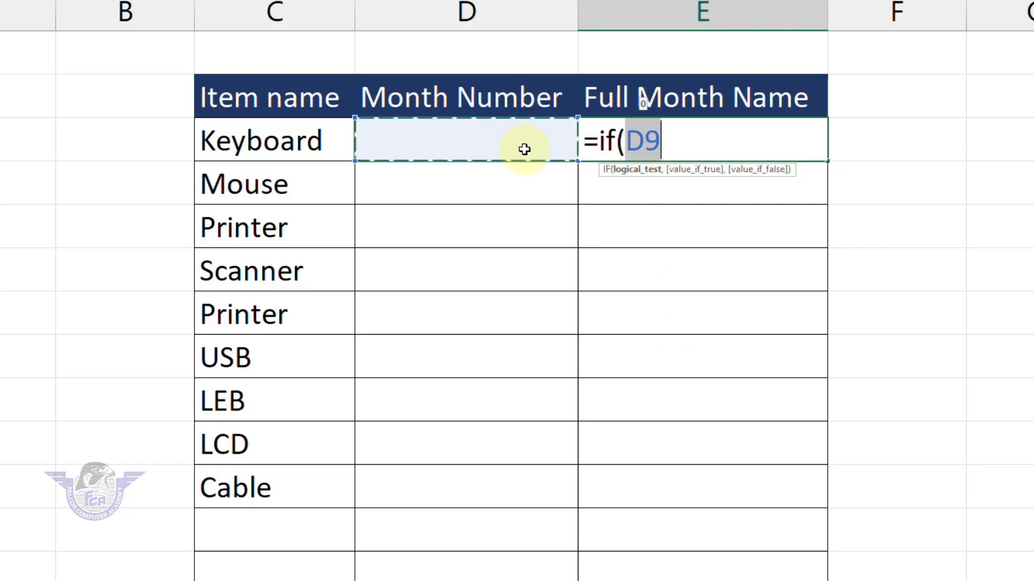
text(="")
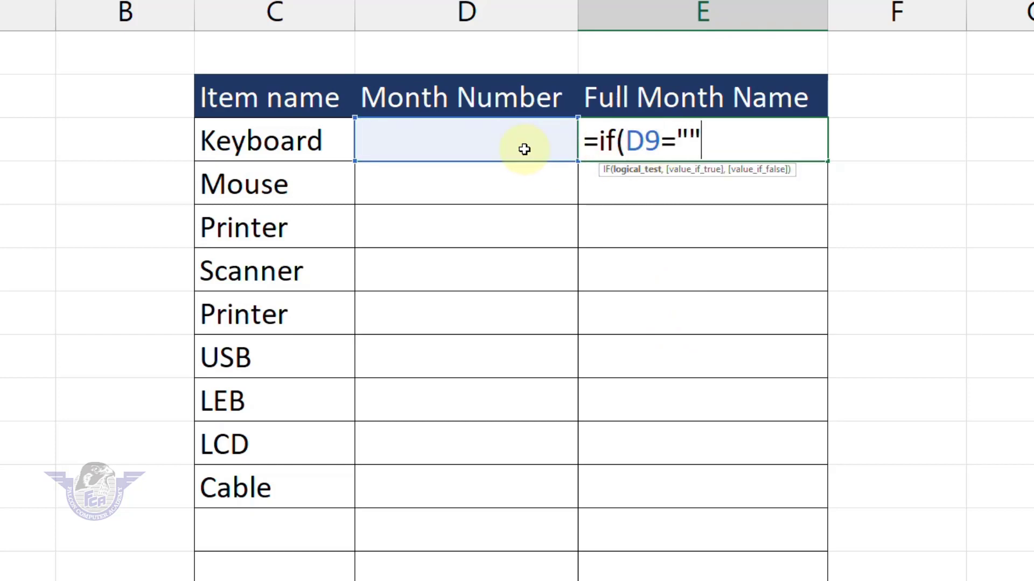
text(,"")
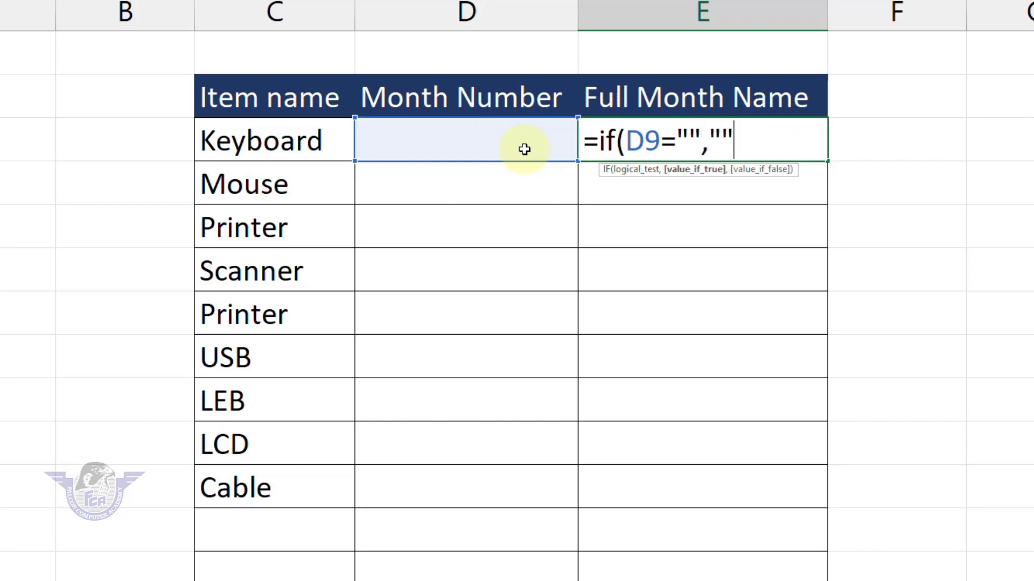
Step: Continue the E9 formula with TEXT(DATE(2023,D9,1), as the value returned when D9 is not blank
text(,tex)
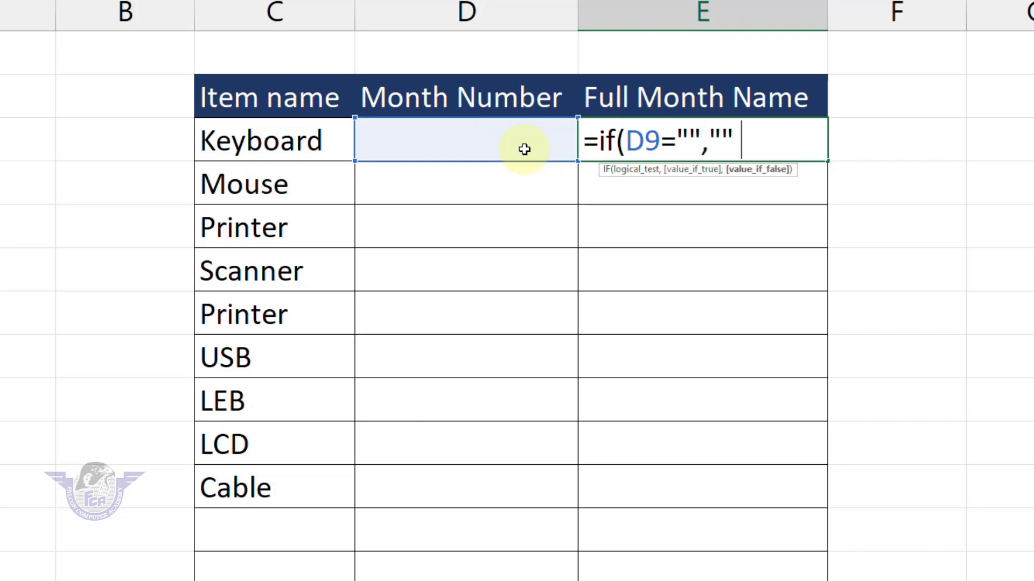
text(t)
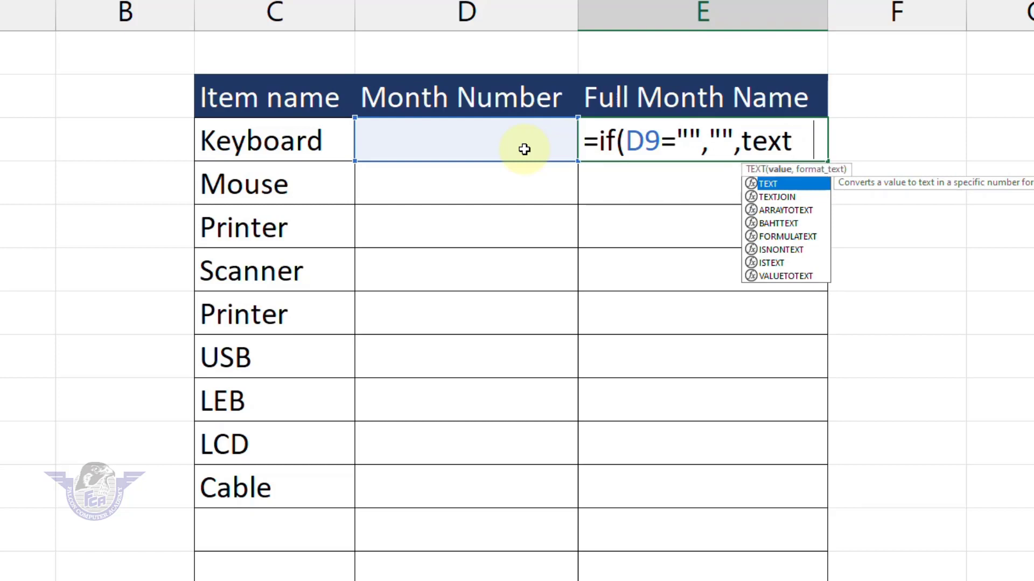
key(Tab)
text(date)
key(Tab)
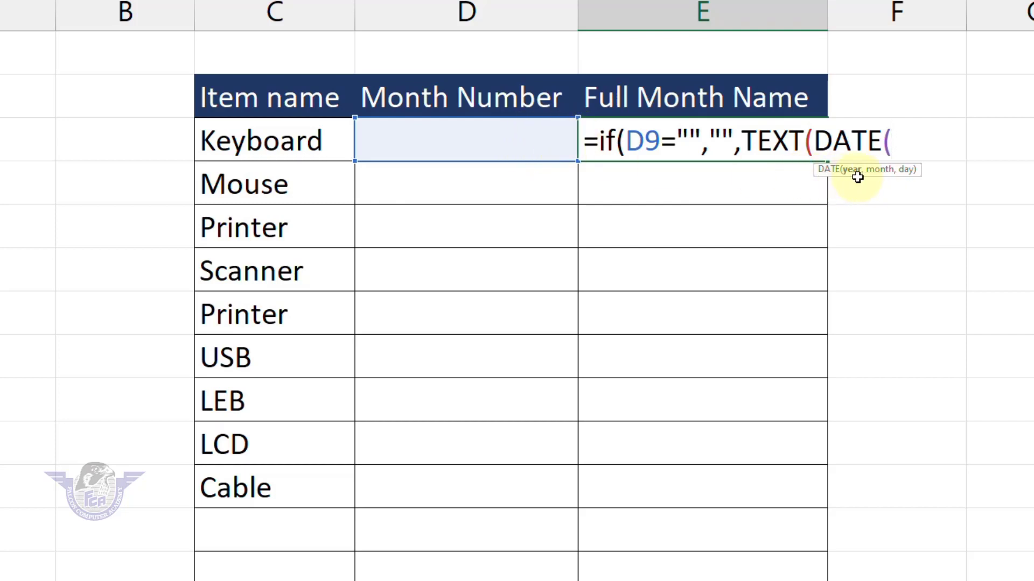
text(2023)
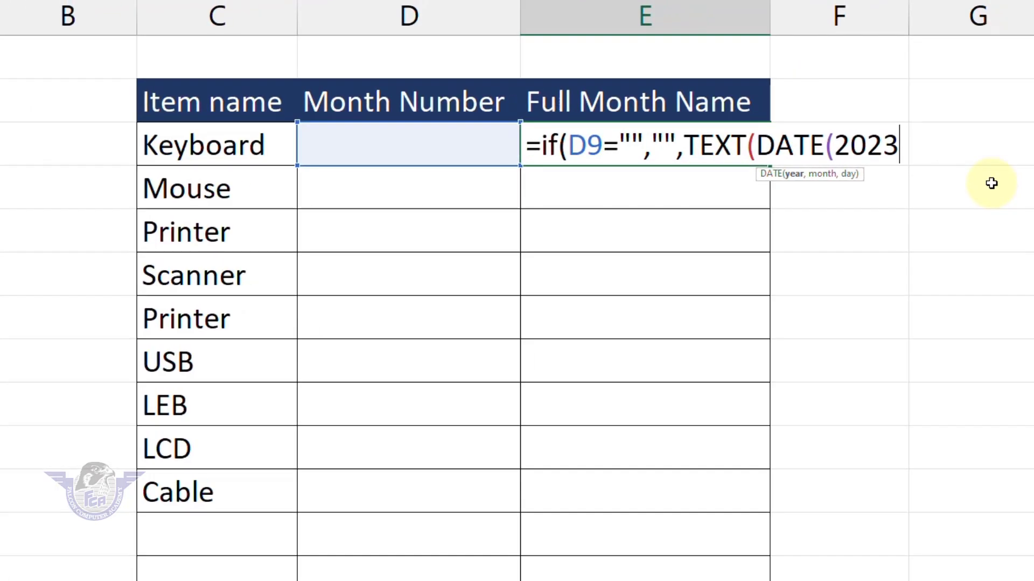
text(,)
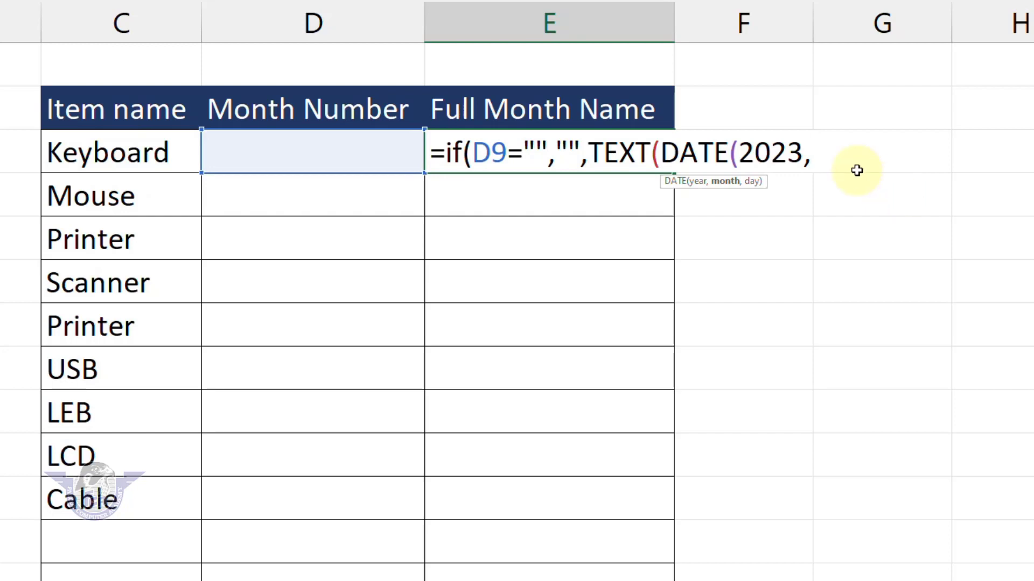
click(308, 152)
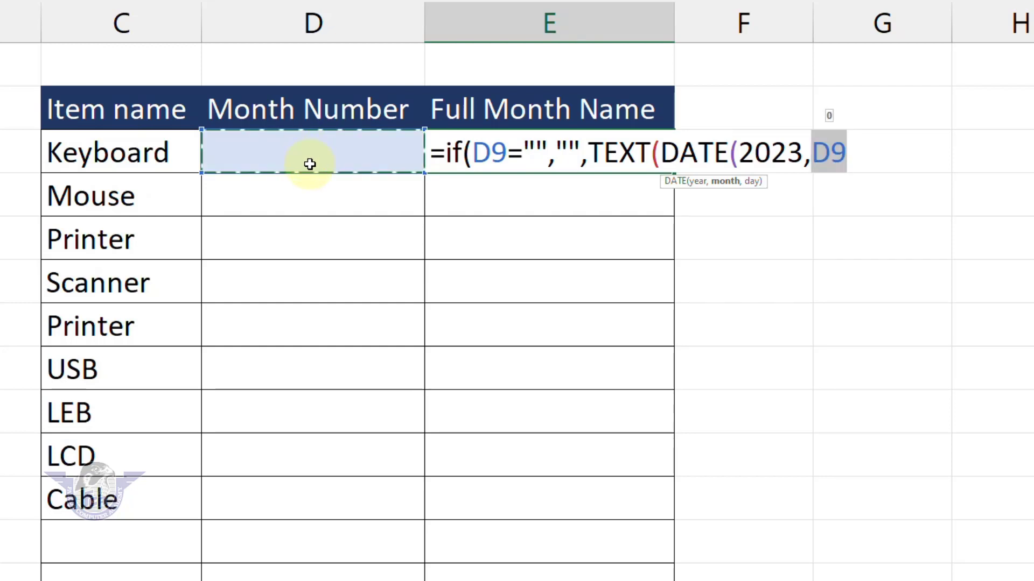
text(,)
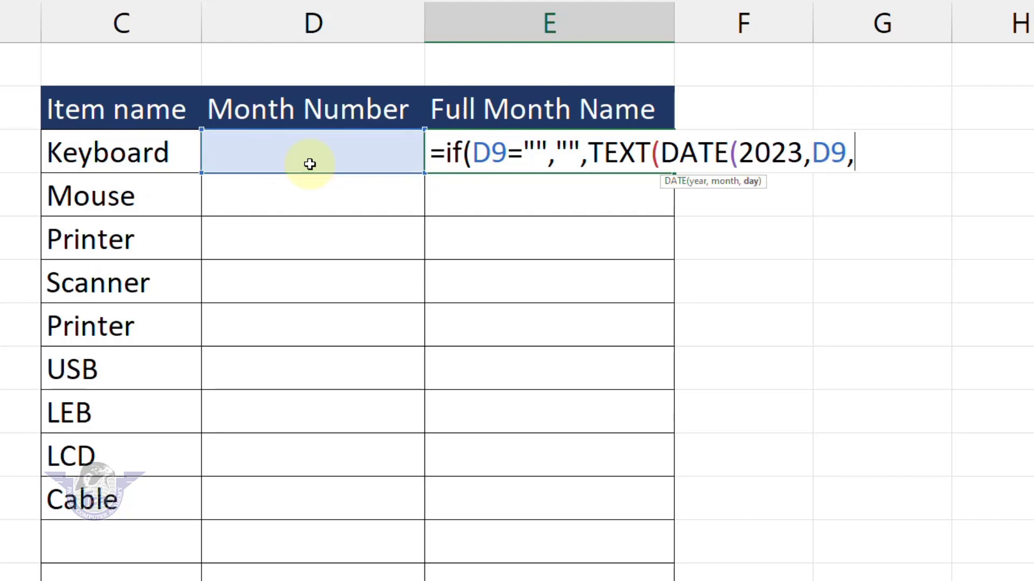
text(1),)
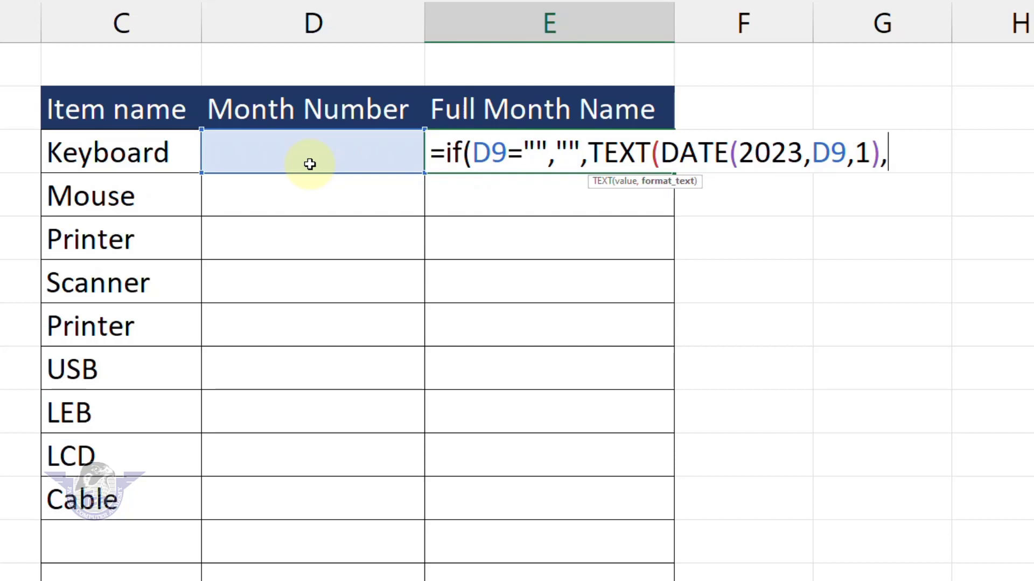
Step: Complete the E9 formula with the format "MMMM" and fill it down to E18
text("MMMM)
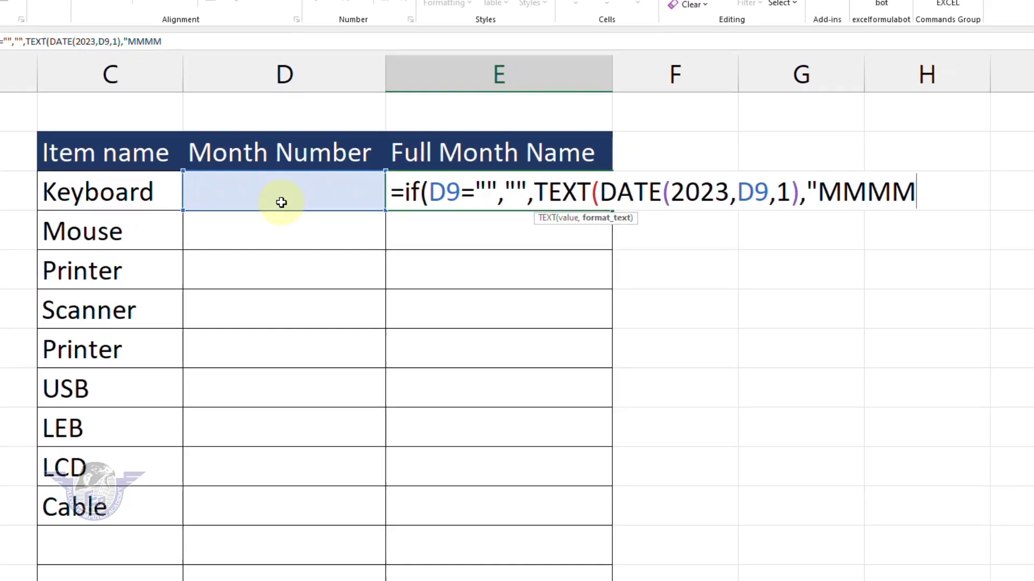
text(")
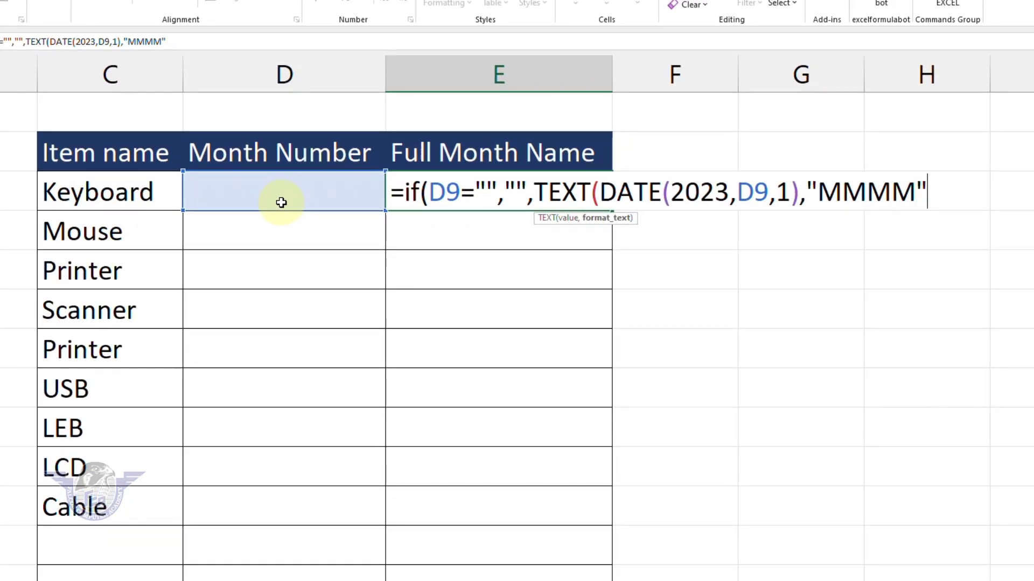
text()))
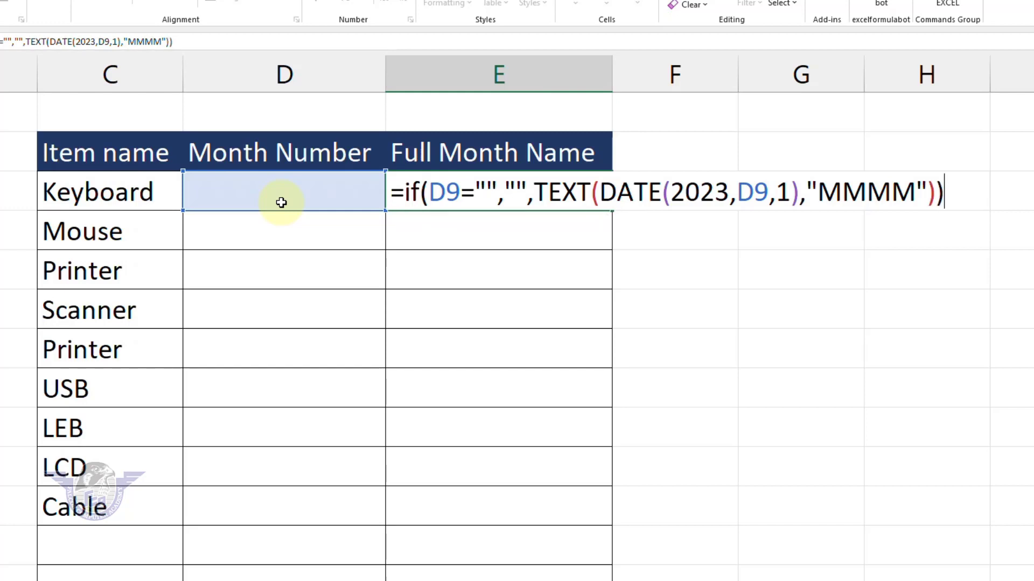
key(Return)
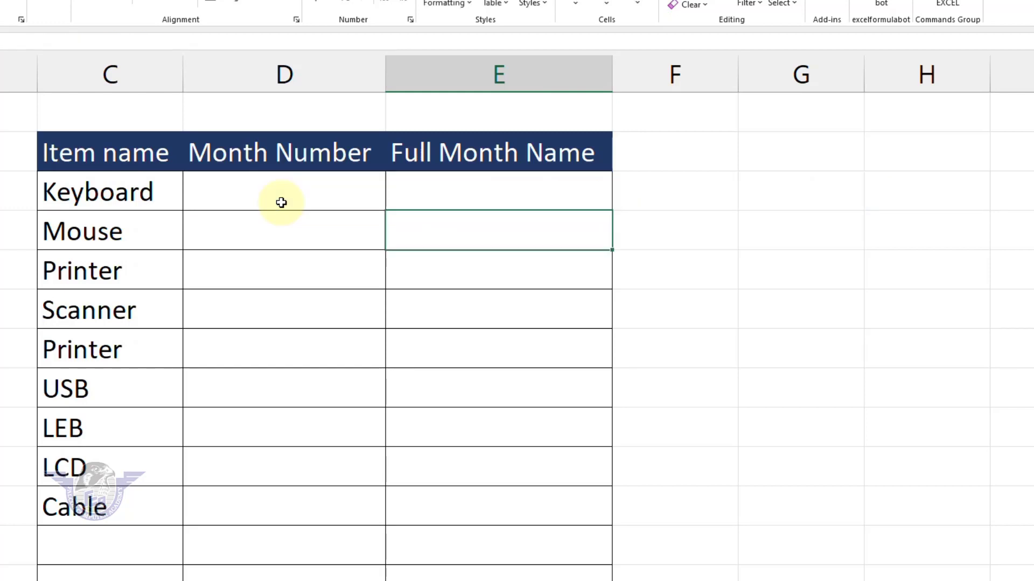
key(Up)
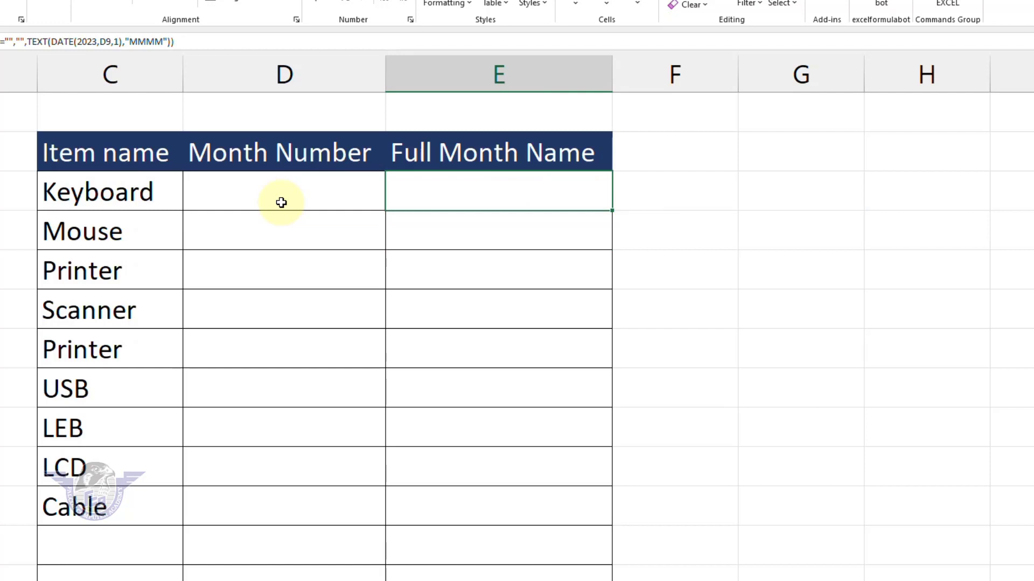
drag(611, 211, 591, 561)
Step: Enter month numbers 1, 2, 5, 8 and 12 in D9:D13 for Keyboard through the second Printer
click(339, 191)
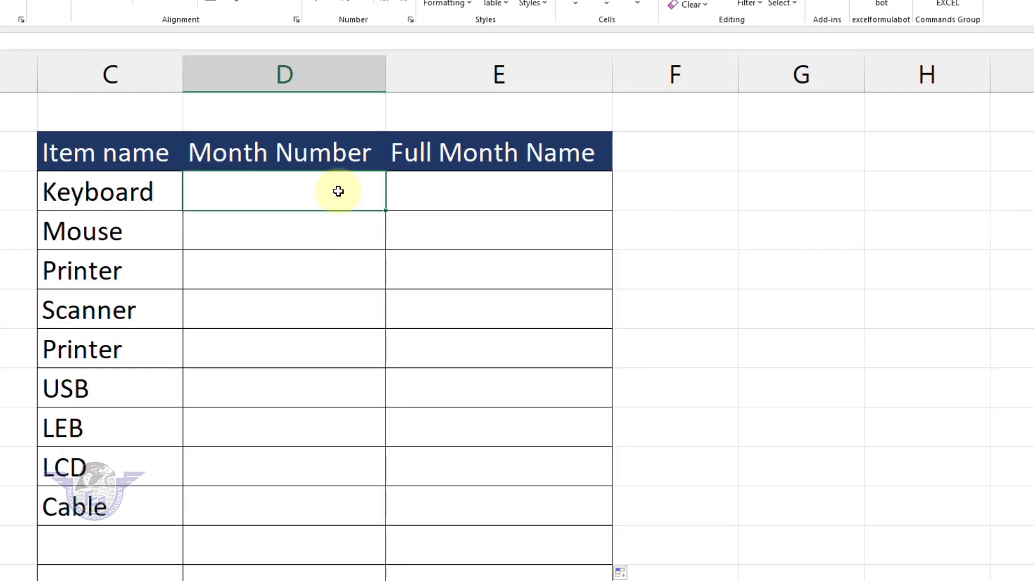
text(1)
key(Return)
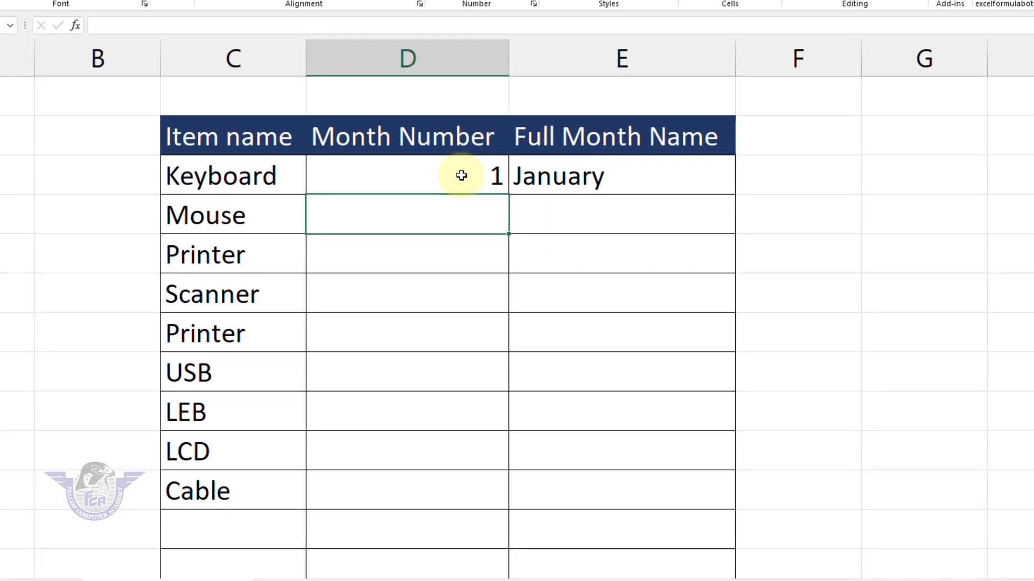
text(2)
key(Return)
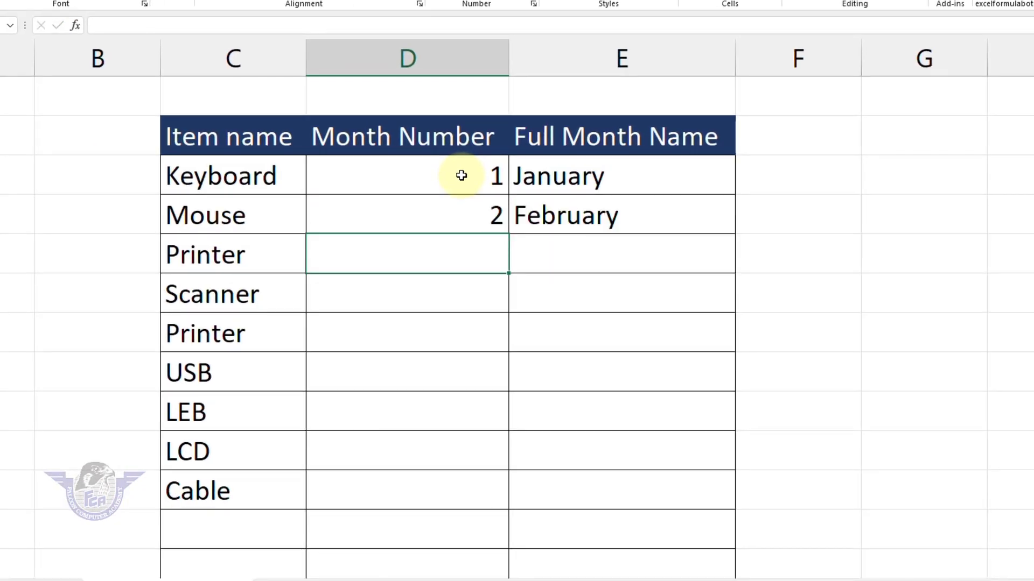
text(5)
key(Return)
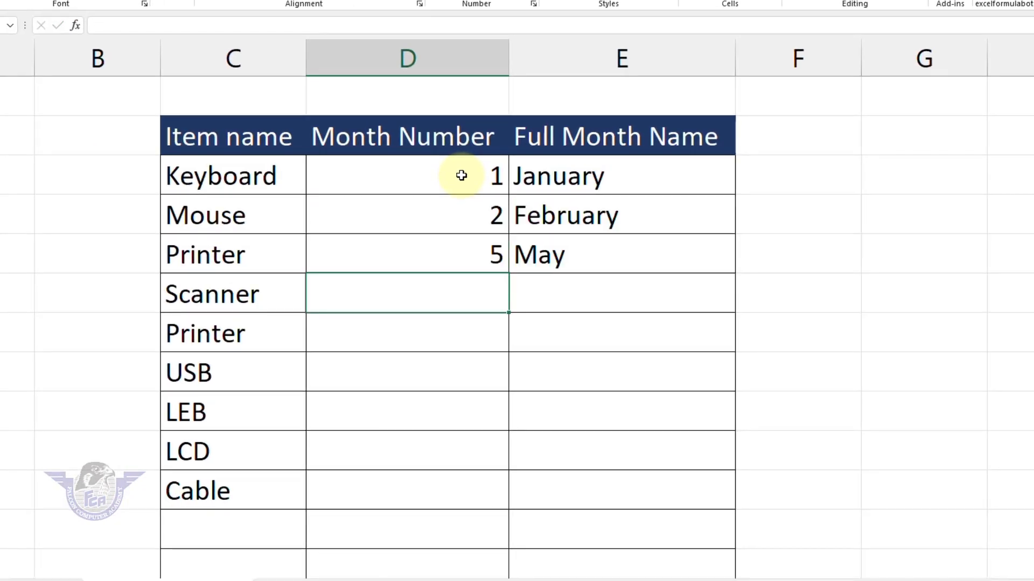
text(8)
key(Return)
text(12)
key(Return)
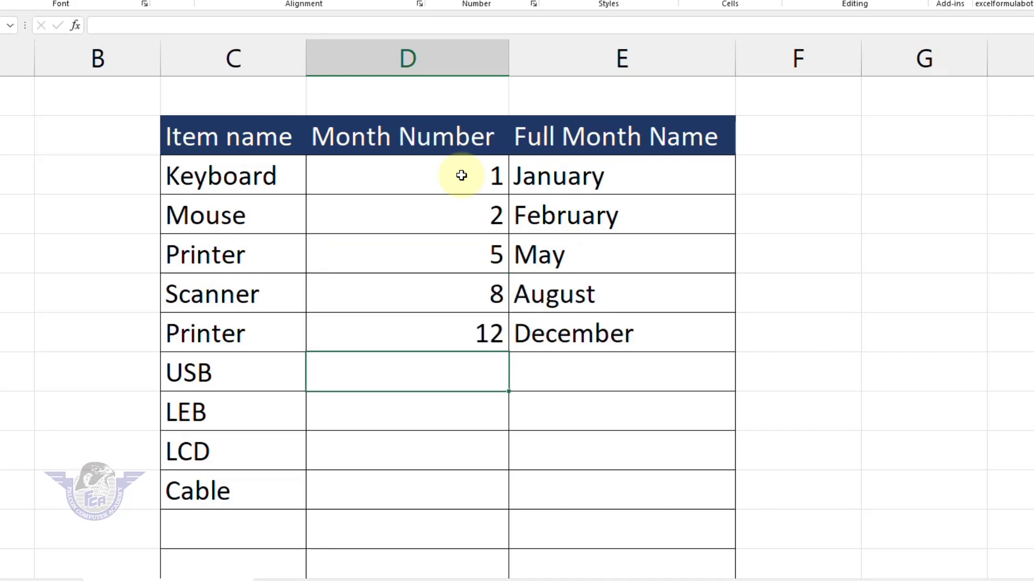
Step: Enter month number 1 in D16 for LCD and 4 in D18 below Cable
key(Return)
key(Return)
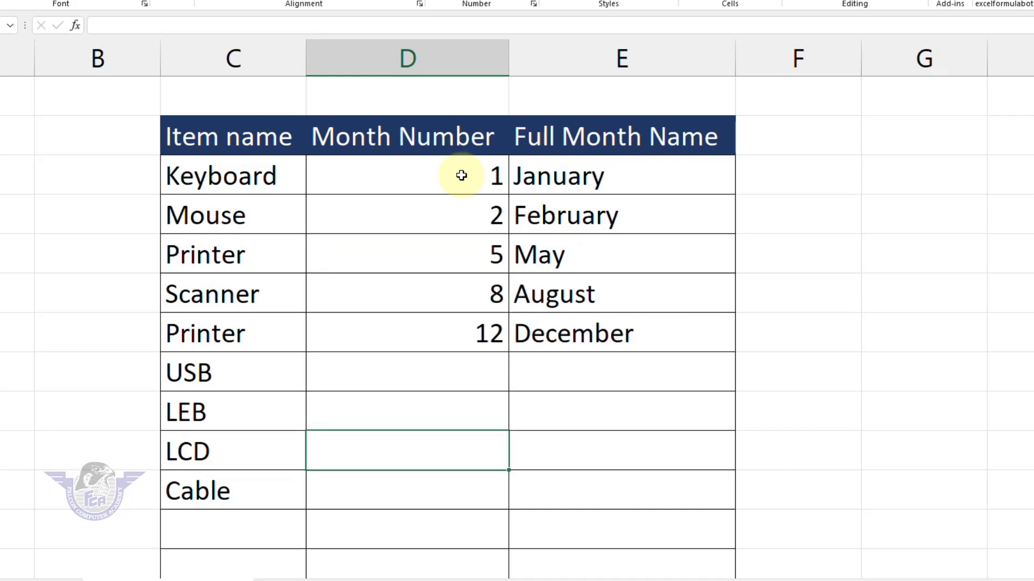
text(1)
key(Return)
key(Return)
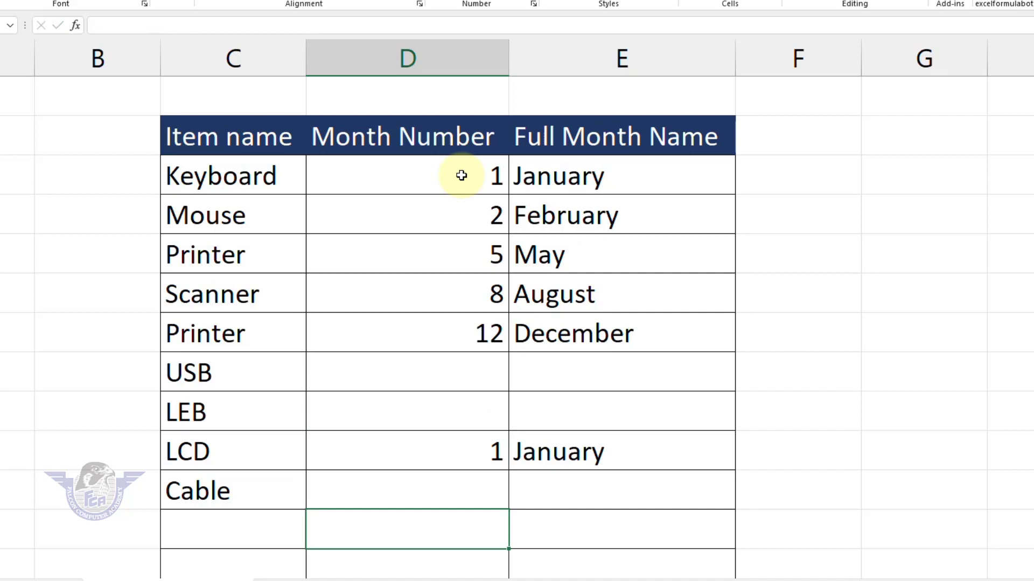
text(4)
key(Return)
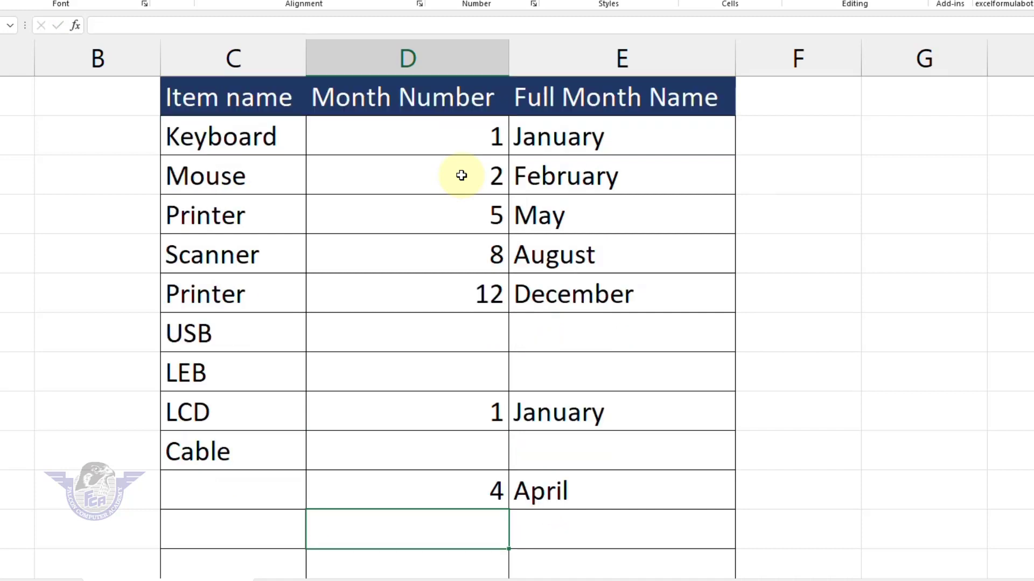